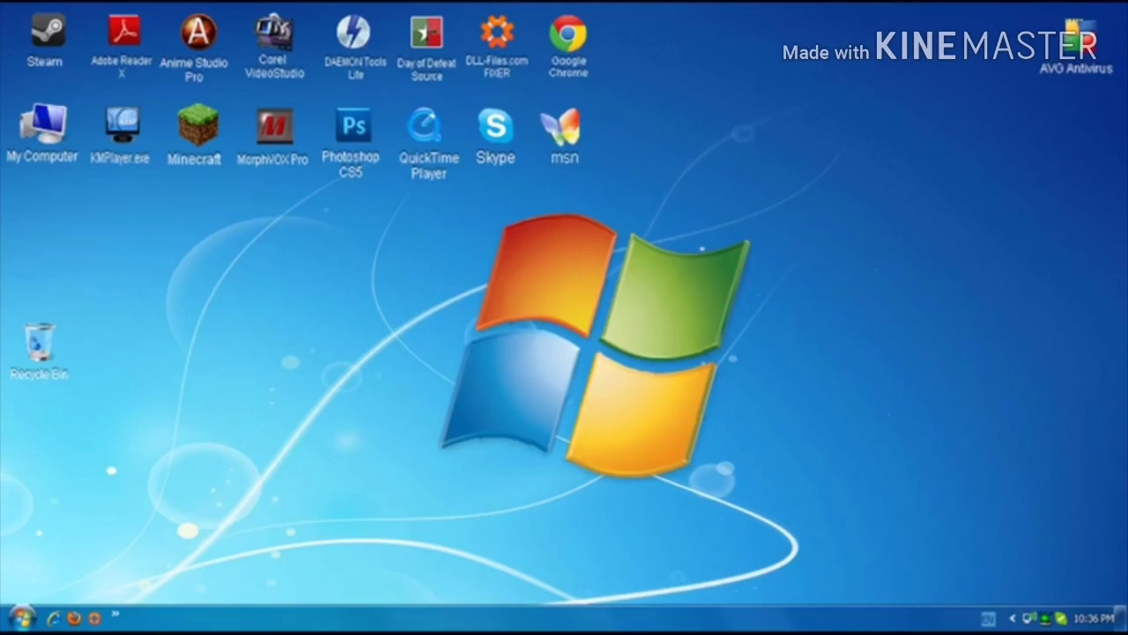
# - Open the Windows 7 Start menu with the Windows key to show programs and system links
pyautogui.press('super')
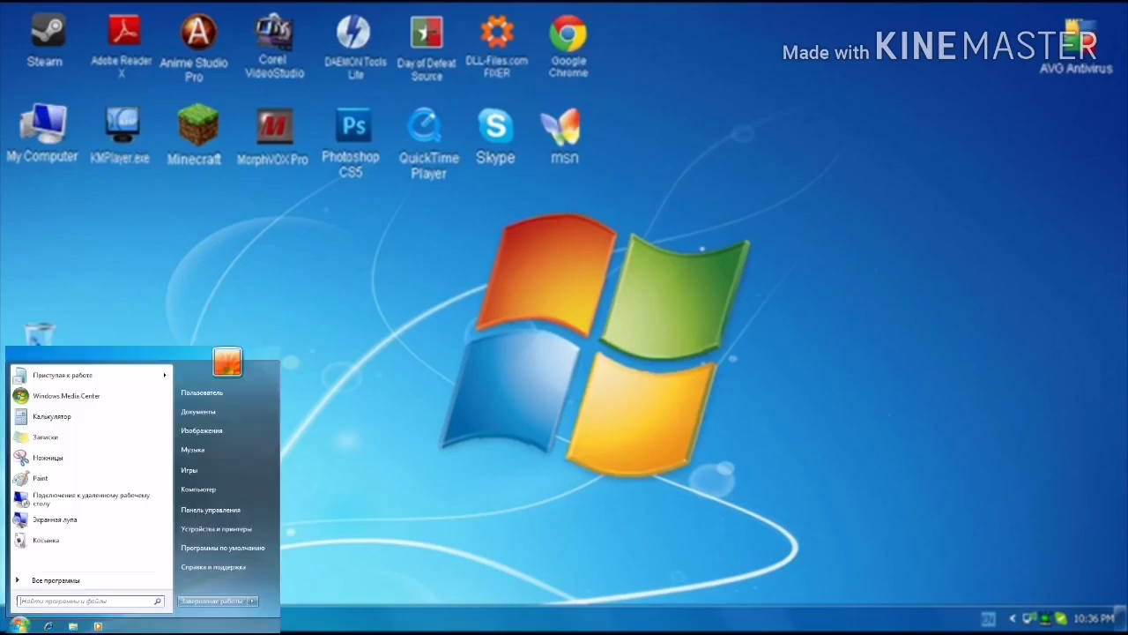